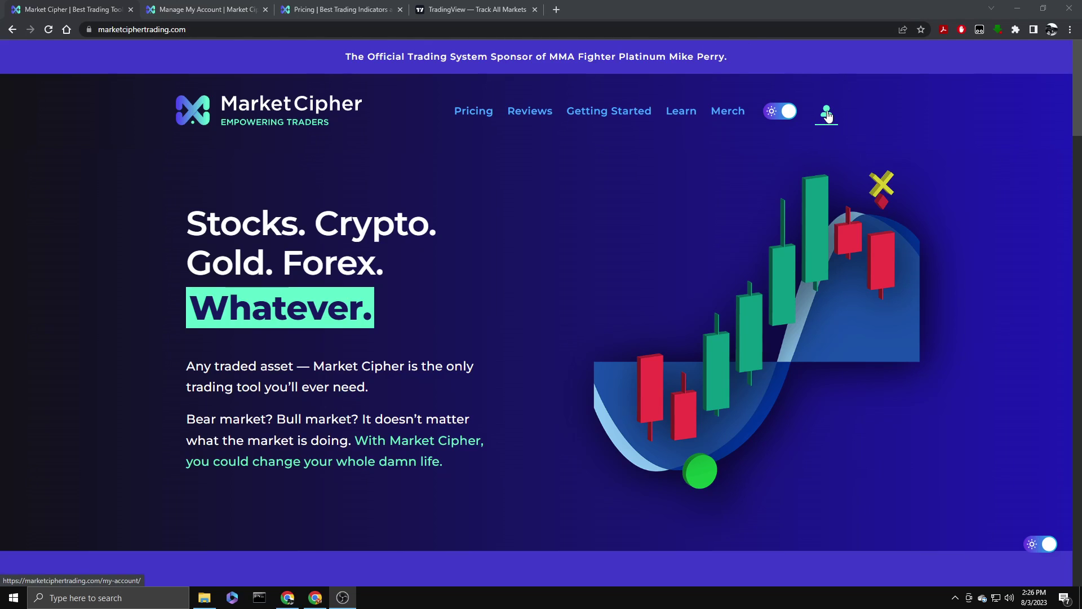
Step: Review the Market Cipher account details, then view the Professional, Lifetime and Enterprise prices
click(218, 12)
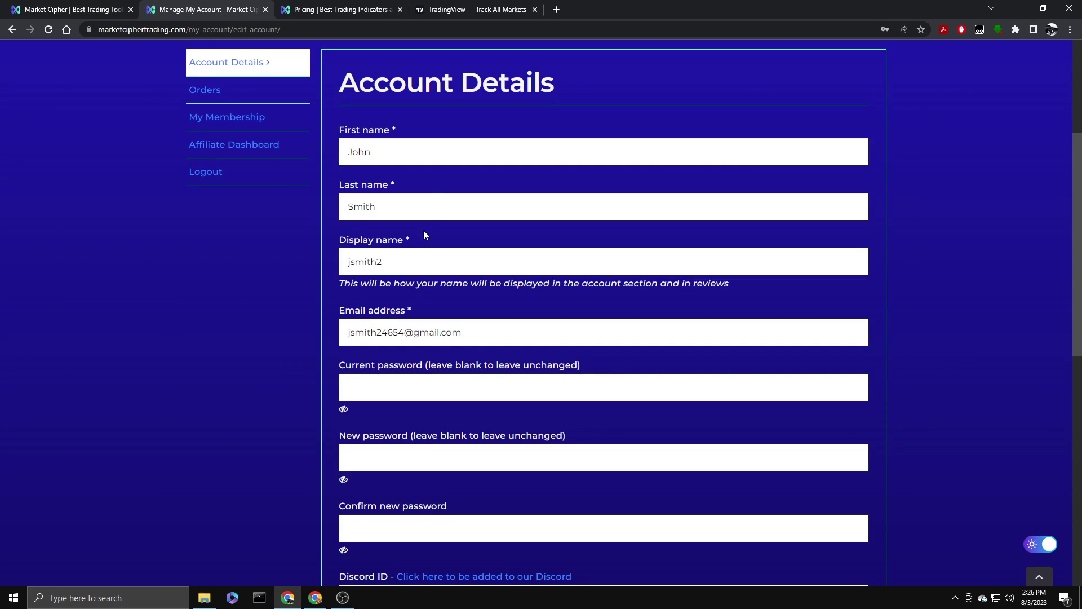
scroll(416, 392, down, 1)
mouse_move(604, 541)
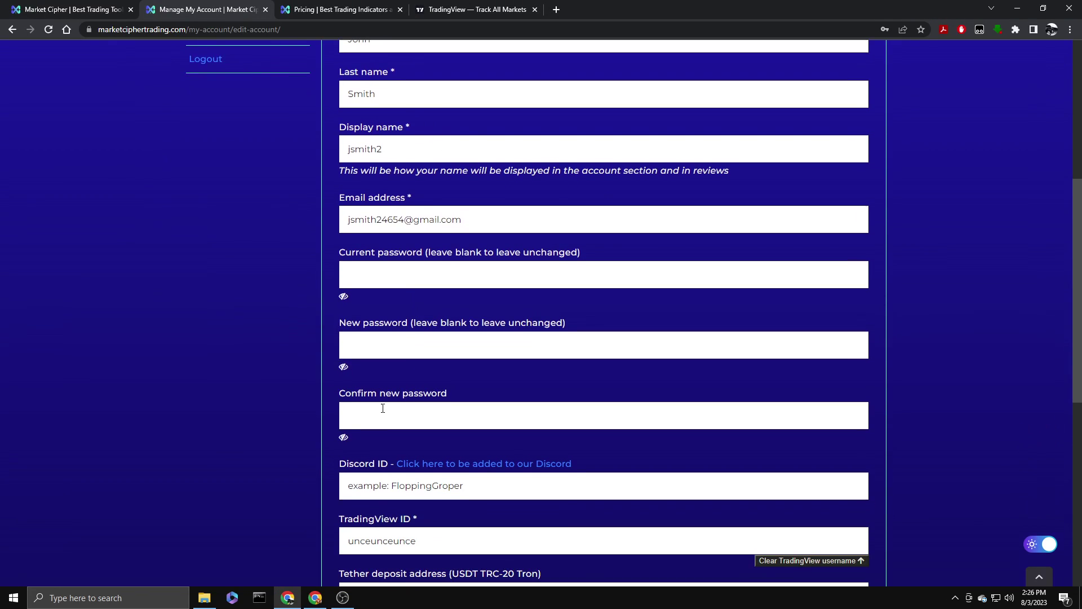
scroll(381, 409, down, 1)
scroll(279, 445, down, 1)
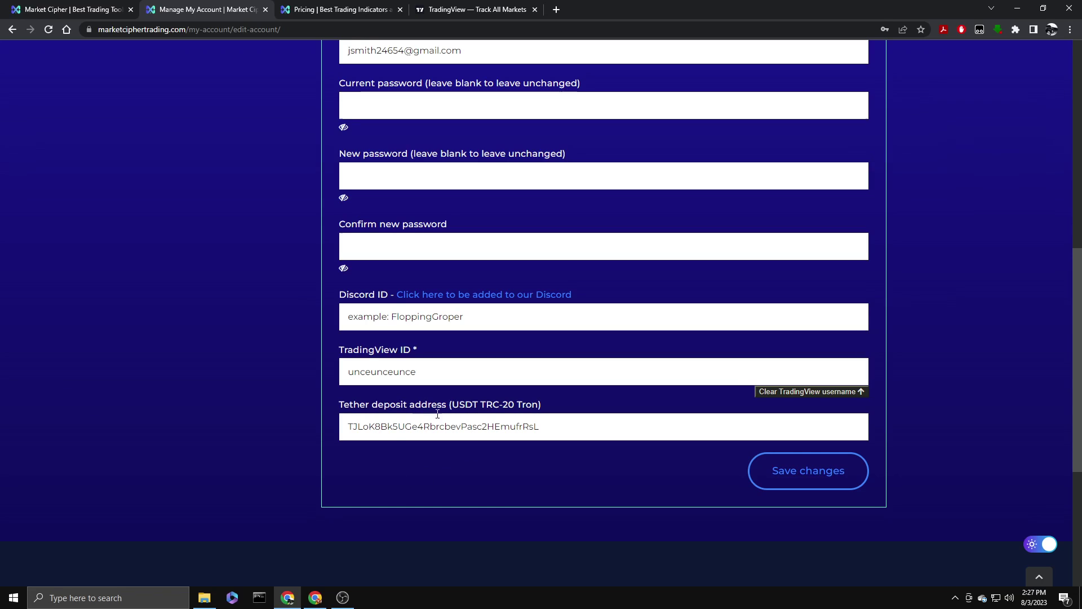
click(332, 9)
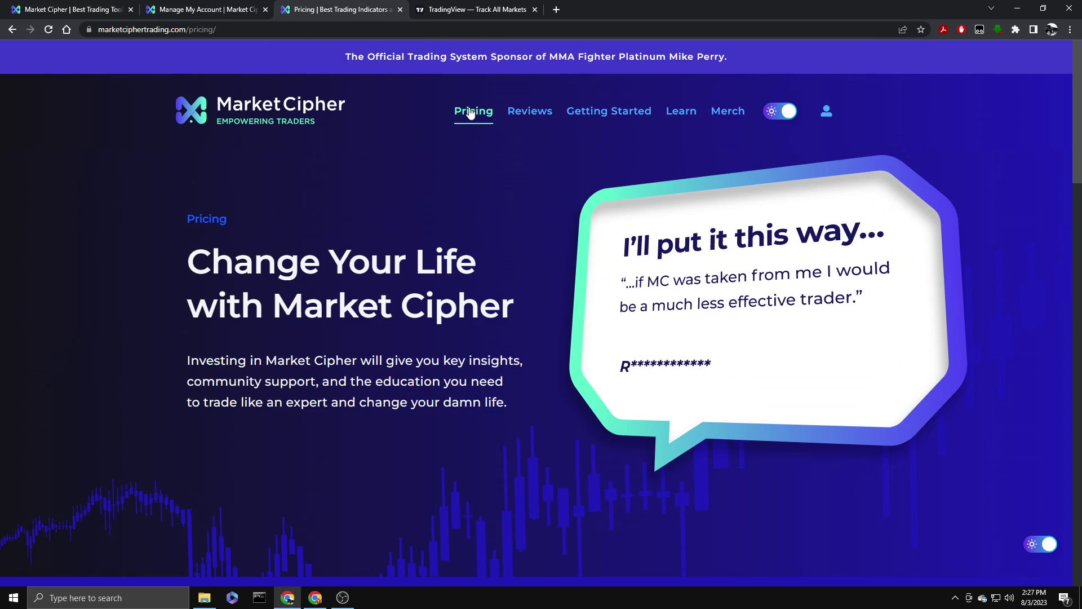
scroll(455, 195, down, 3)
scroll(457, 207, down, 3)
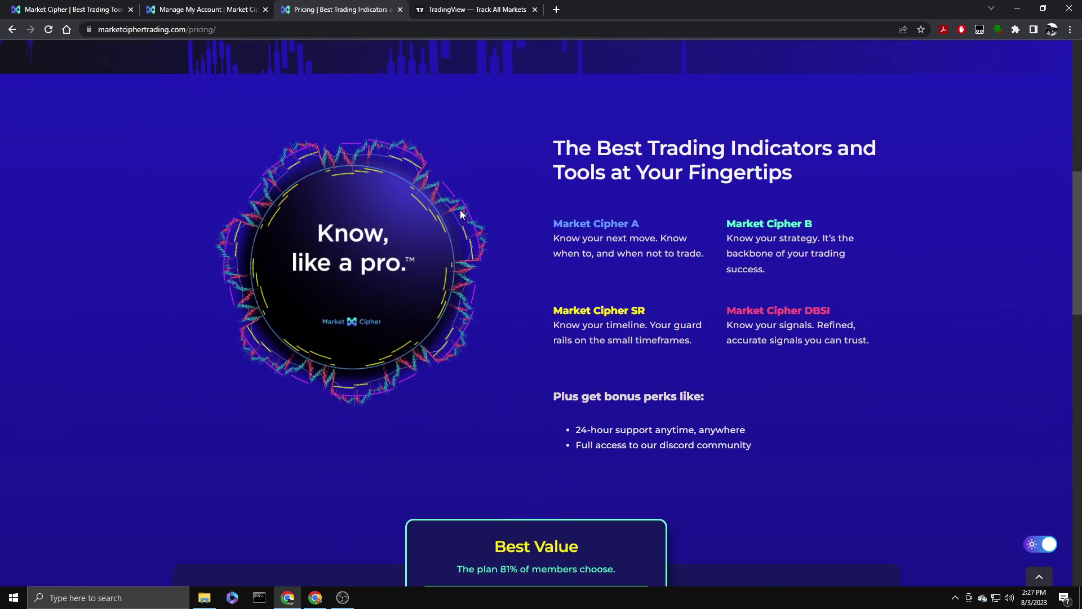
scroll(462, 210, down, 3)
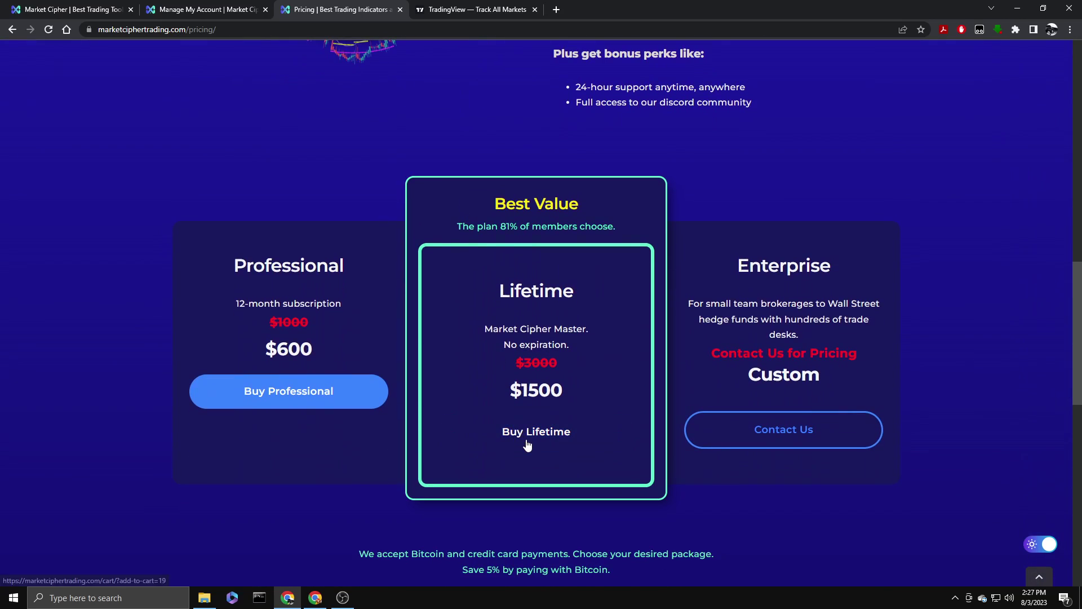
Step: Put the $1,500 Lifetime plan in the cart and move to TradingView
click(531, 437)
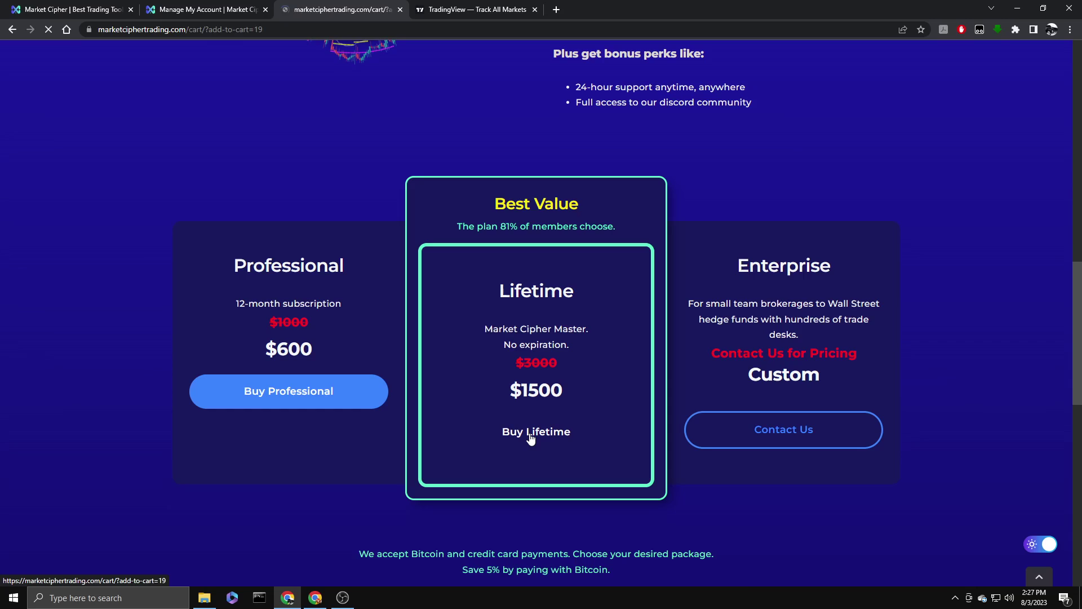
scroll(530, 440, down, 2)
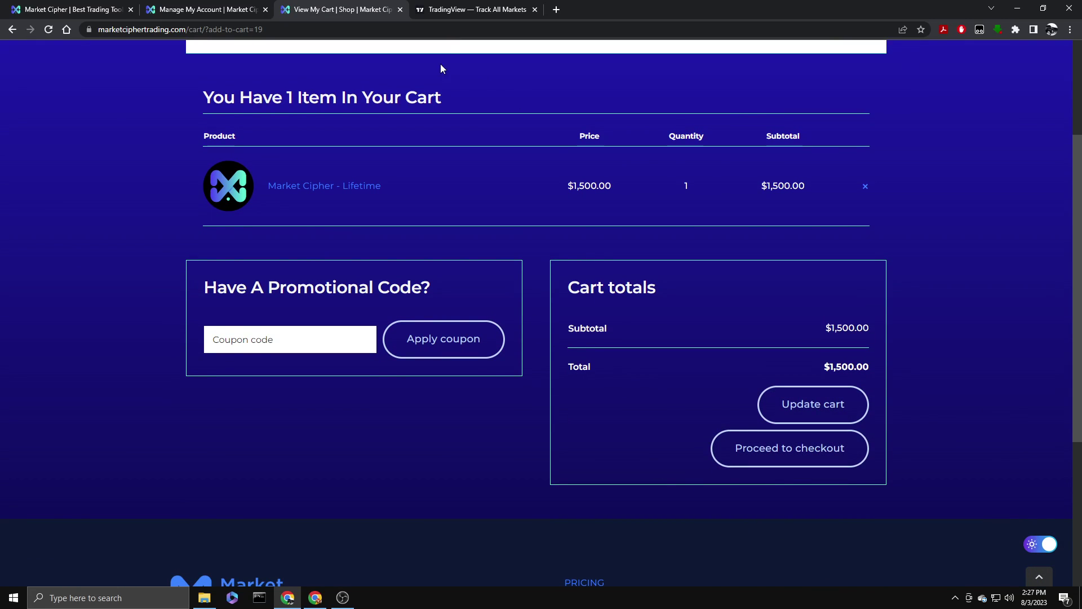
click(456, 10)
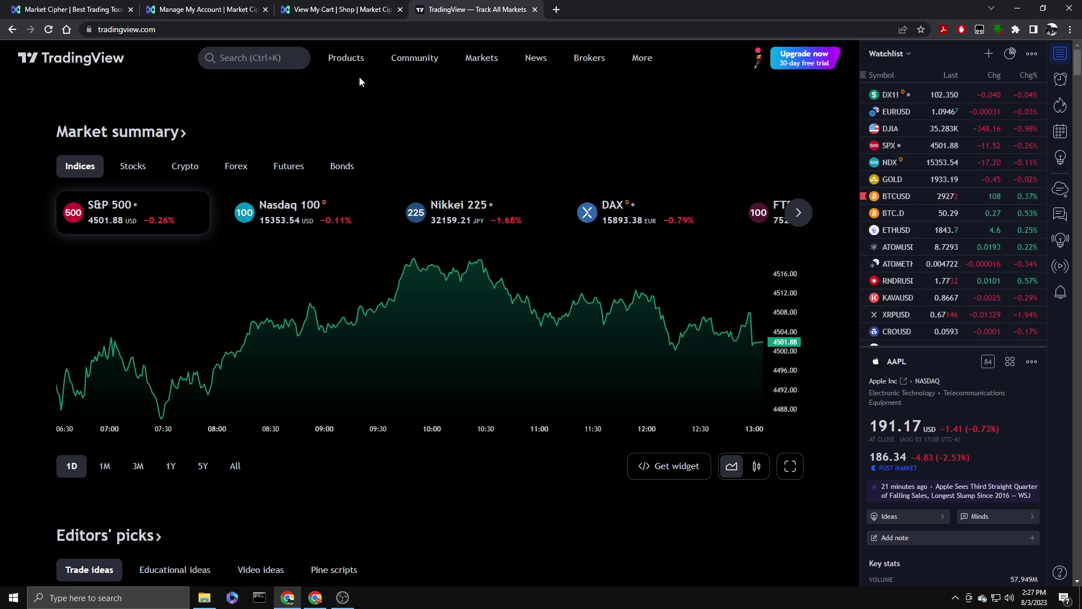
Step: Open the BTCUSD Supercharts view and list the invite-only MarketCipher DBSI, A, B and SR scripts
mouse_move(345, 57)
click(363, 91)
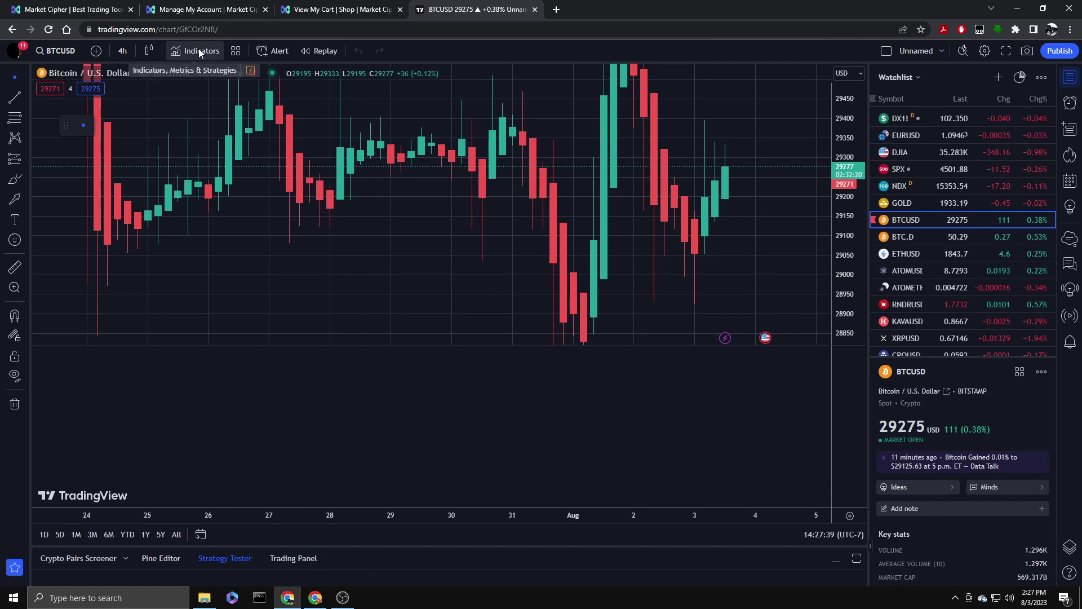
click(200, 51)
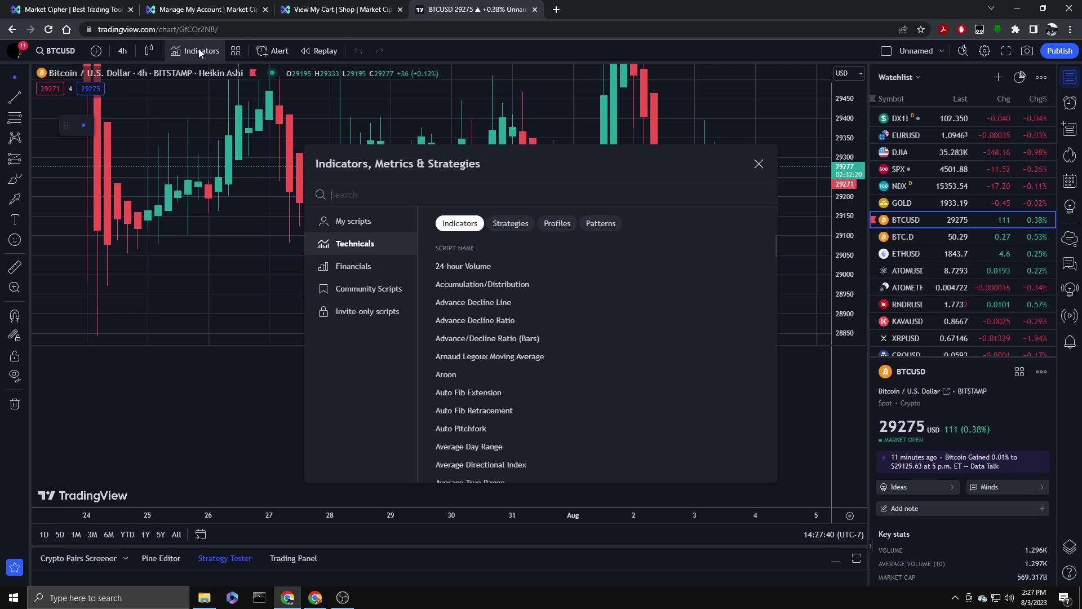
click(362, 311)
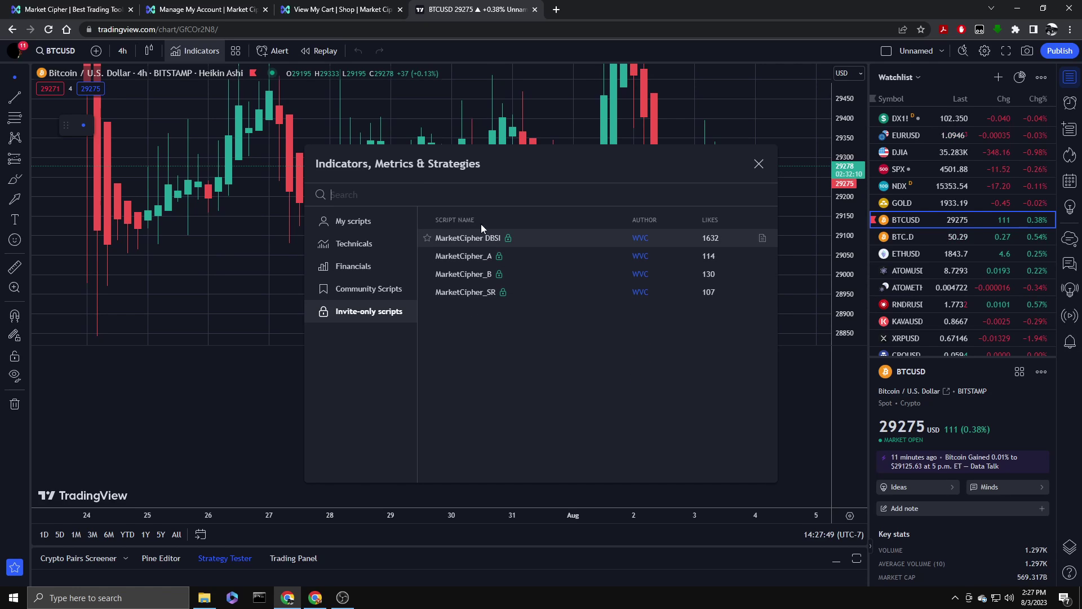
text(market)
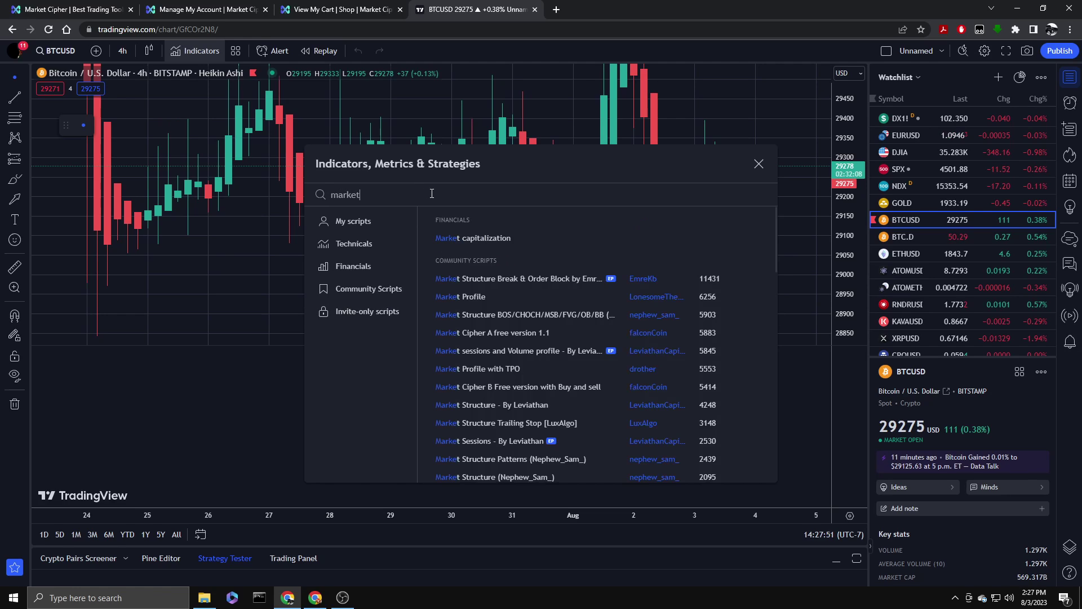
text(cipher)
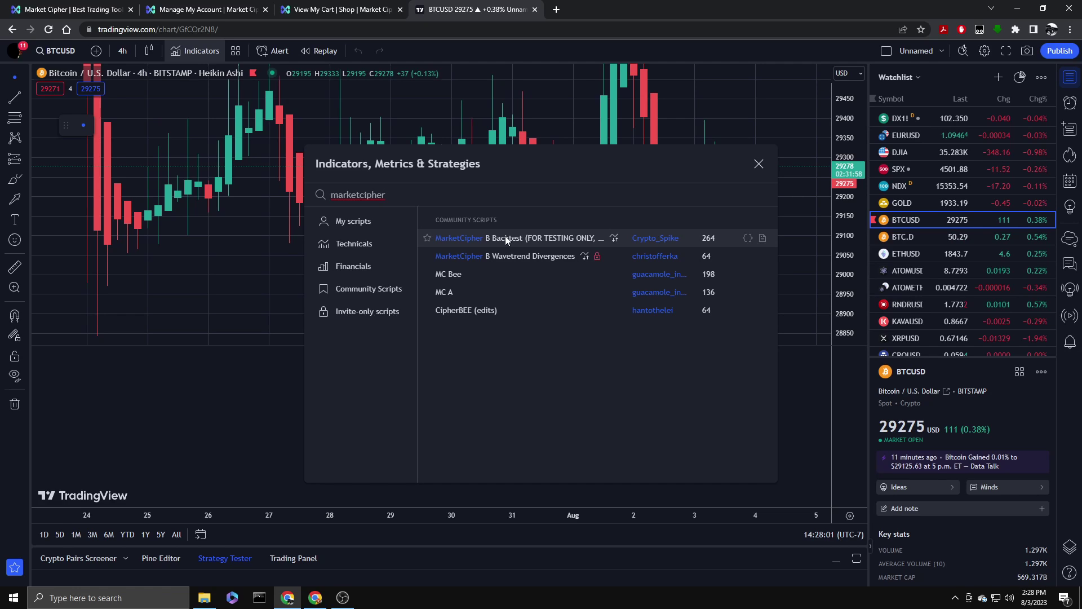
click(382, 310)
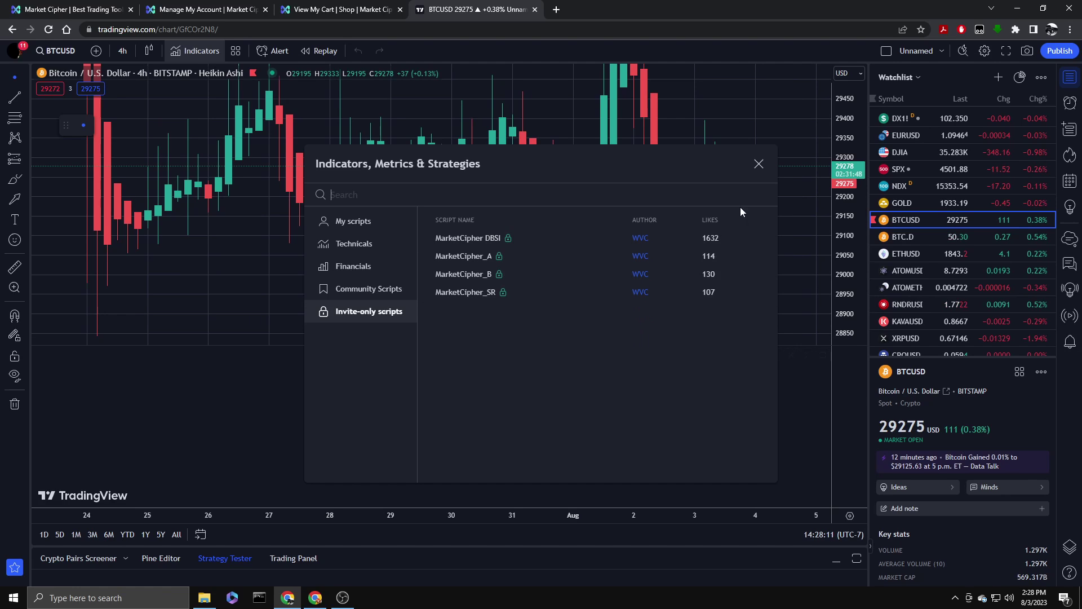
Step: Unhide MarketCipher A, DBSI and B in the object tree and reframe the latest candles
click(758, 165)
click(1070, 547)
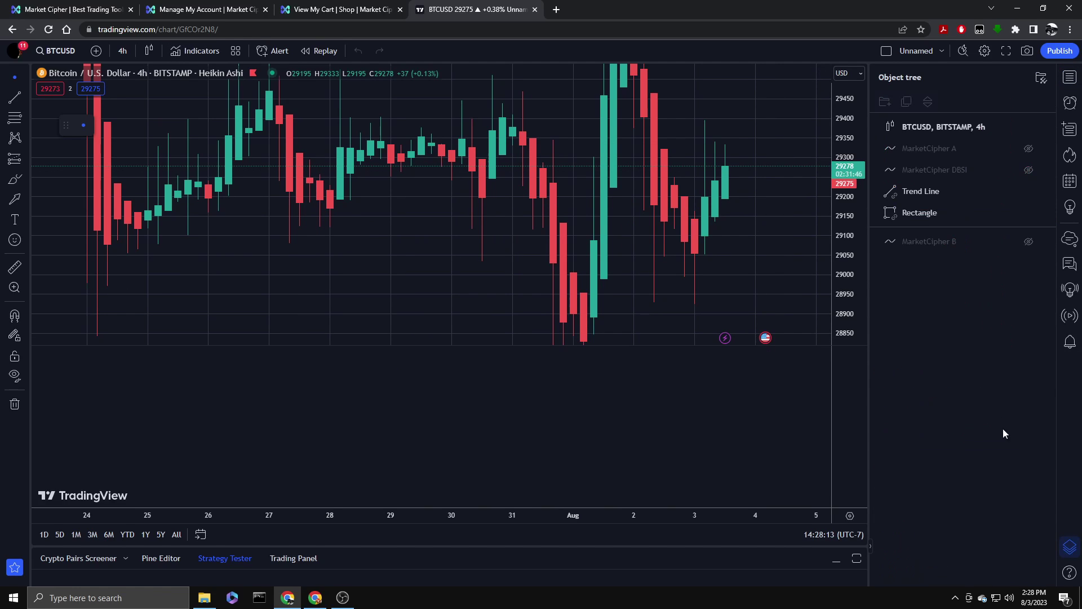
click(1029, 148)
click(1028, 169)
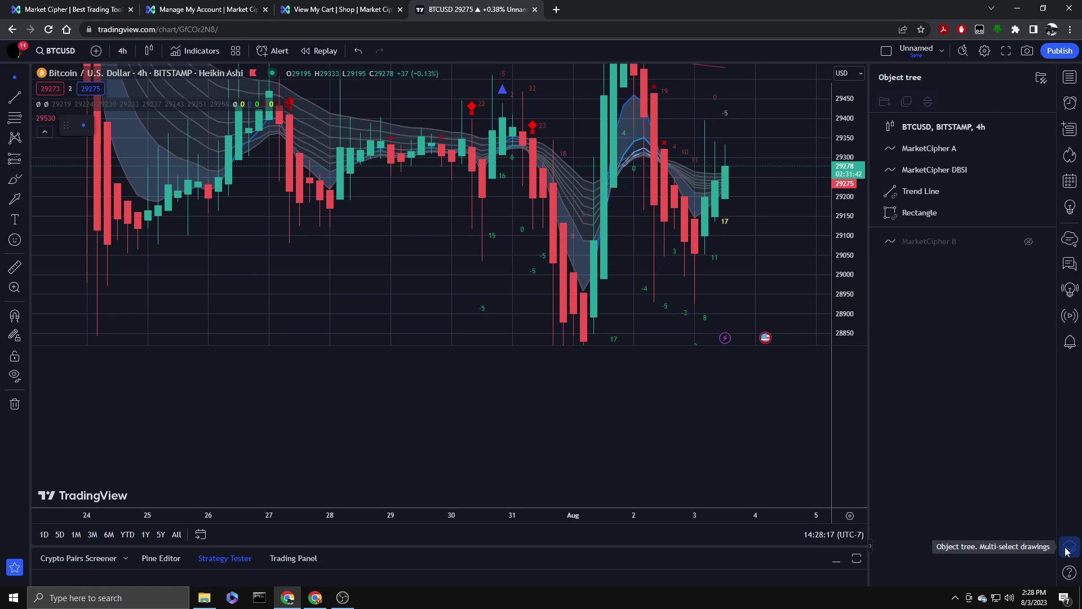
click(1029, 241)
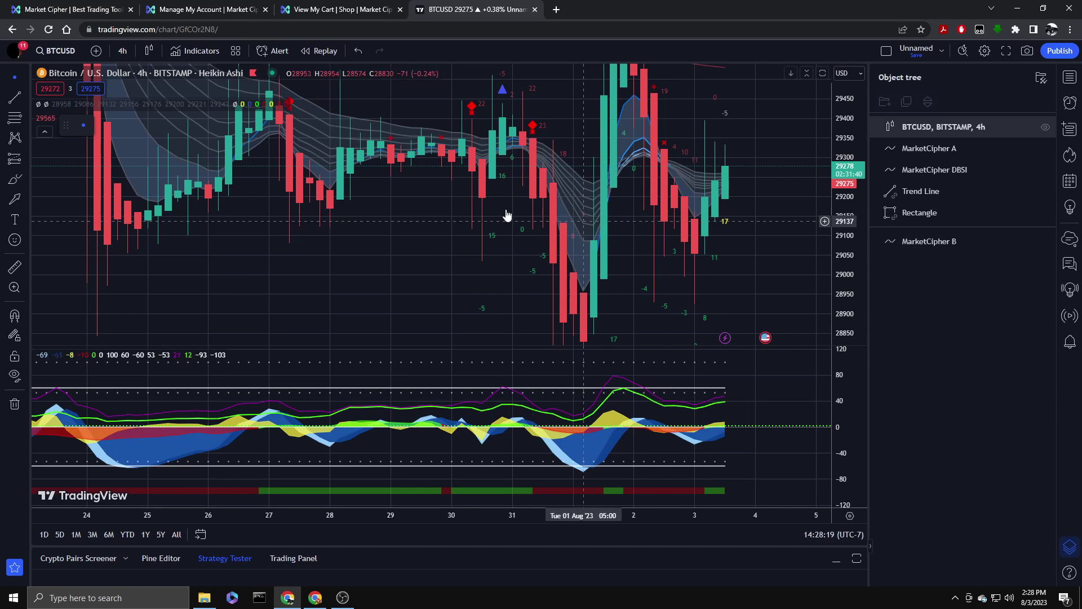
drag(781, 106, 743, 182)
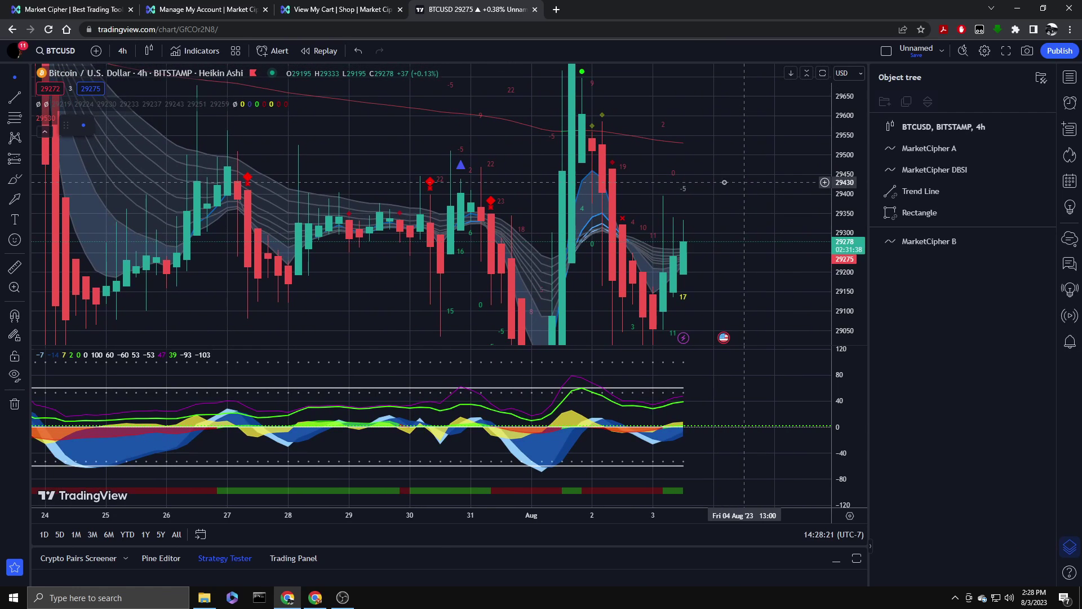